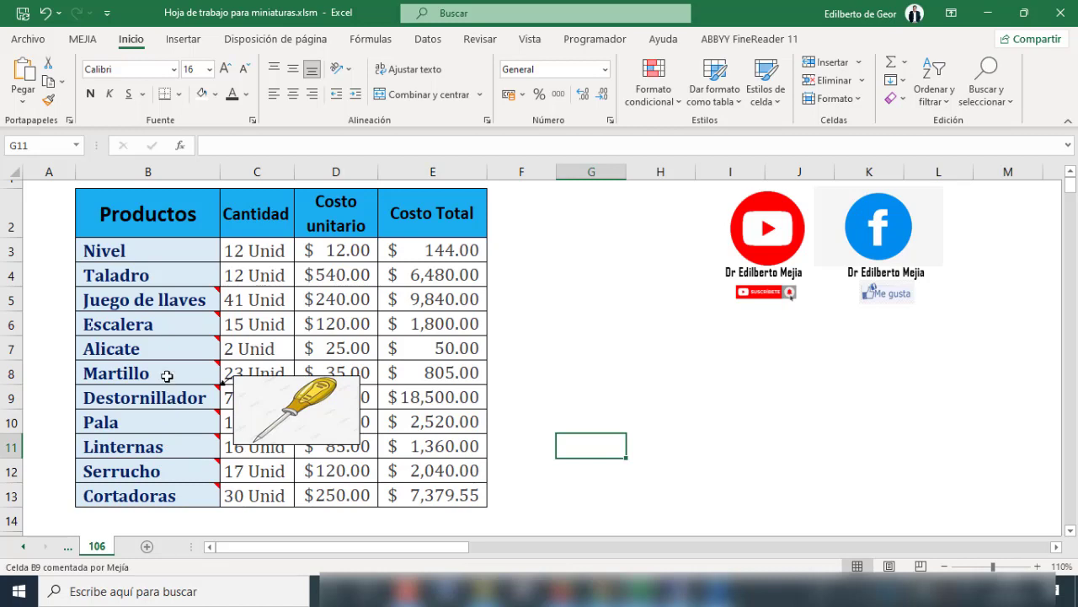
- Insert a comment on Nivel cell B3 and delete the 'Mejia:' author text
{"action": "left_click", "coordinate": [161, 251]}
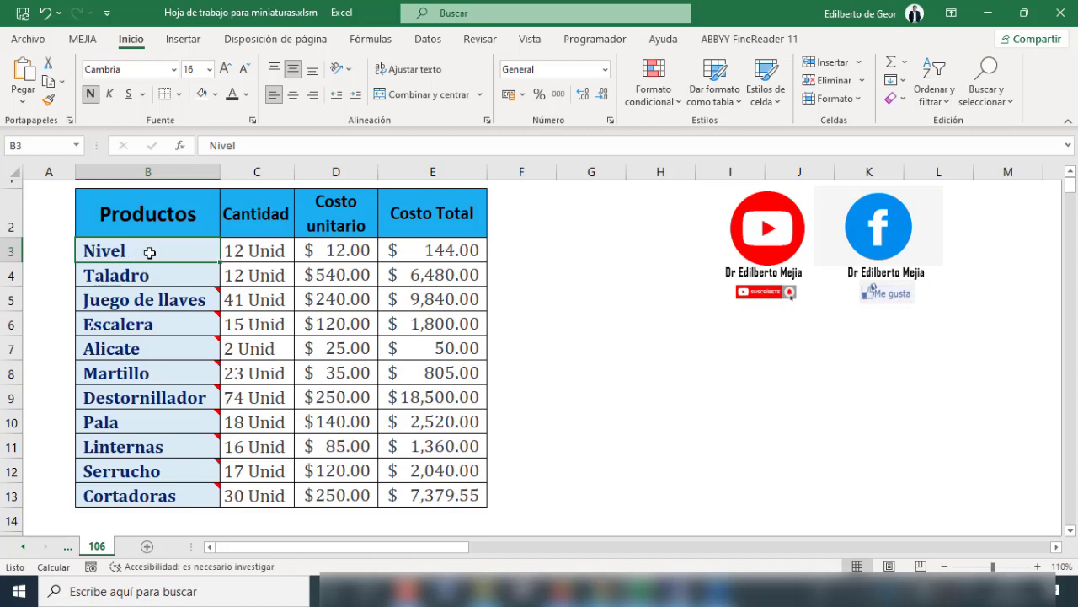
{"action": "right_click", "coordinate": [149, 252]}
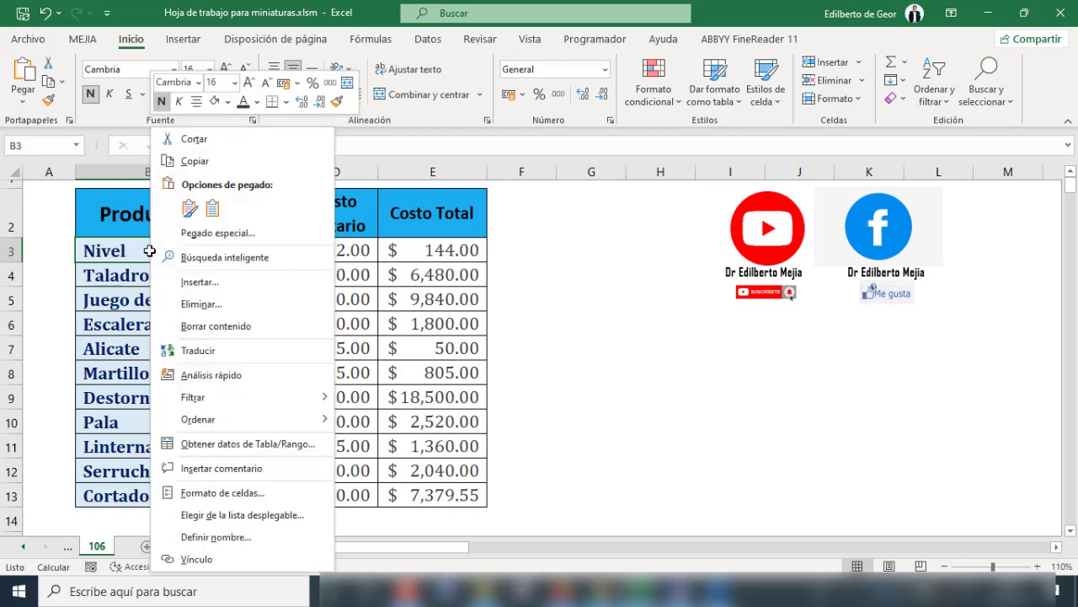
{"action": "left_click", "coordinate": [226, 469]}
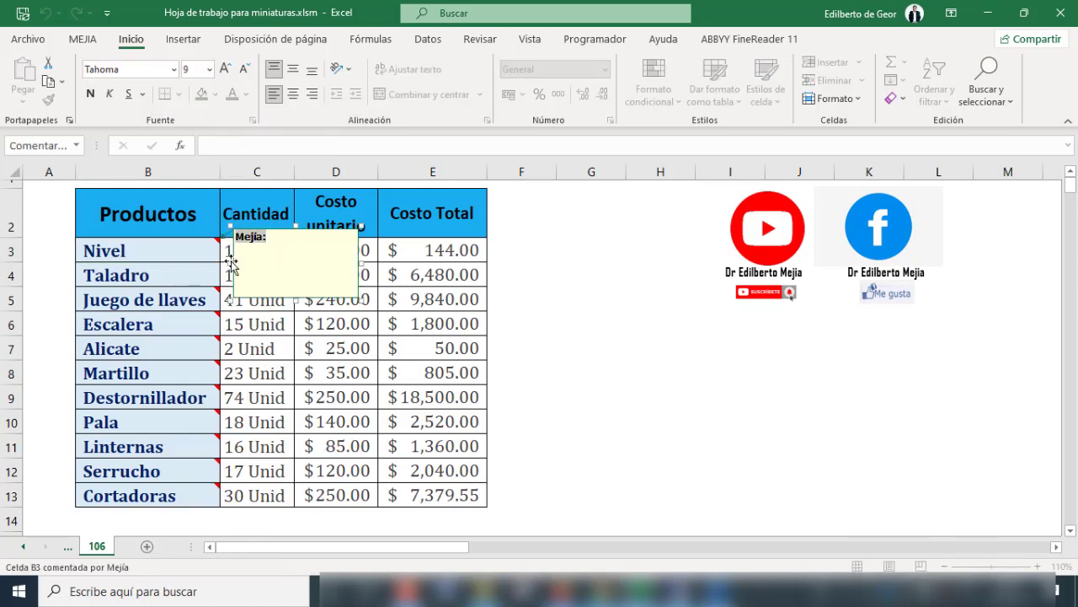
{"action": "key", "text": "BackSpace"}
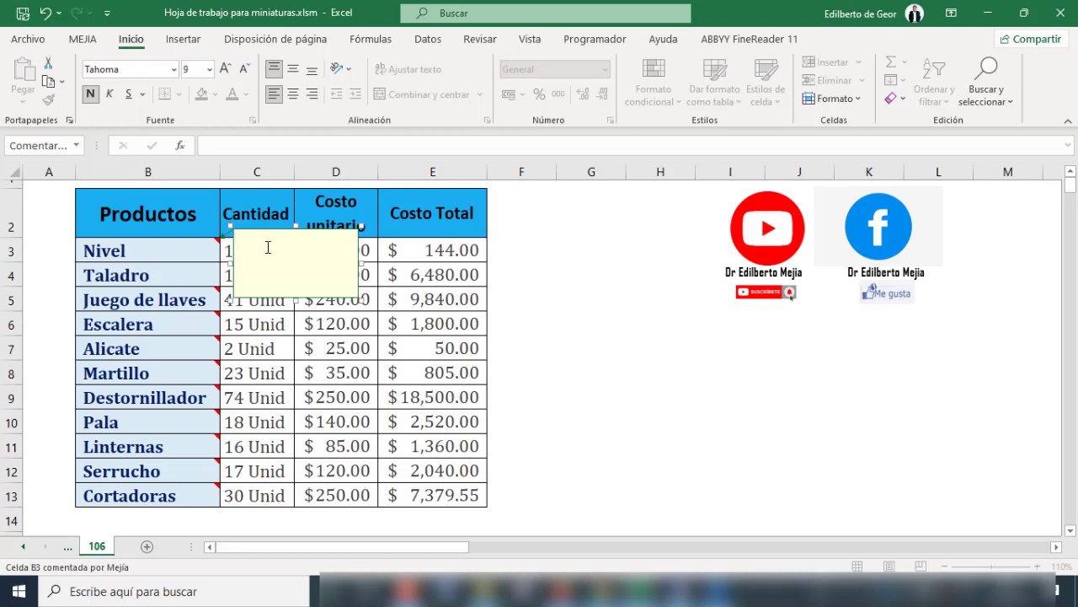
- Open the full Formato de comentario dialog for the Nivel comment from its border
{"action": "right_click", "coordinate": [269, 250]}
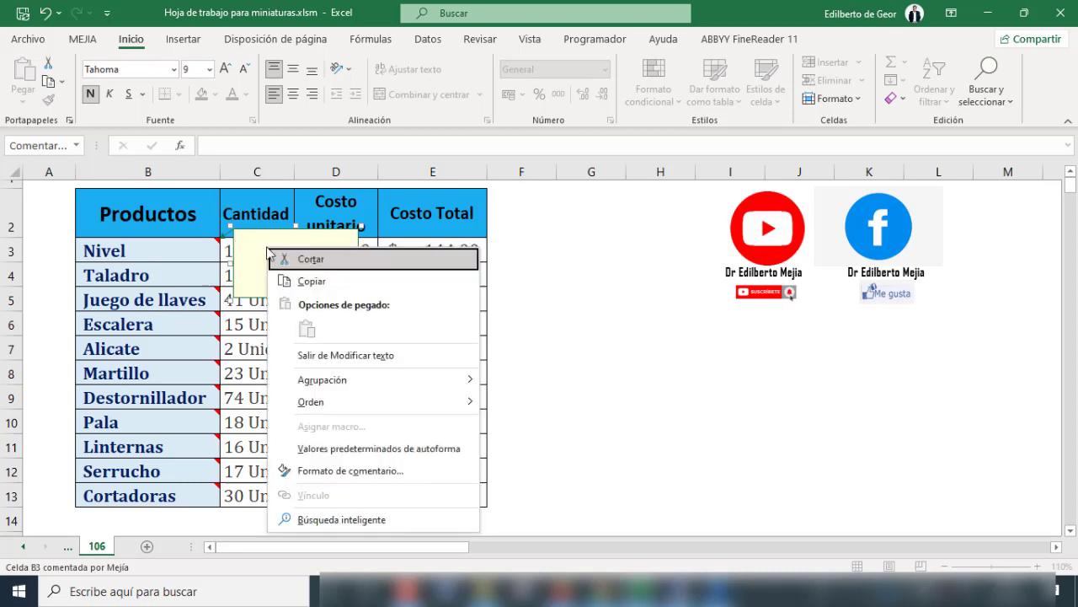
{"action": "left_click", "coordinate": [330, 472]}
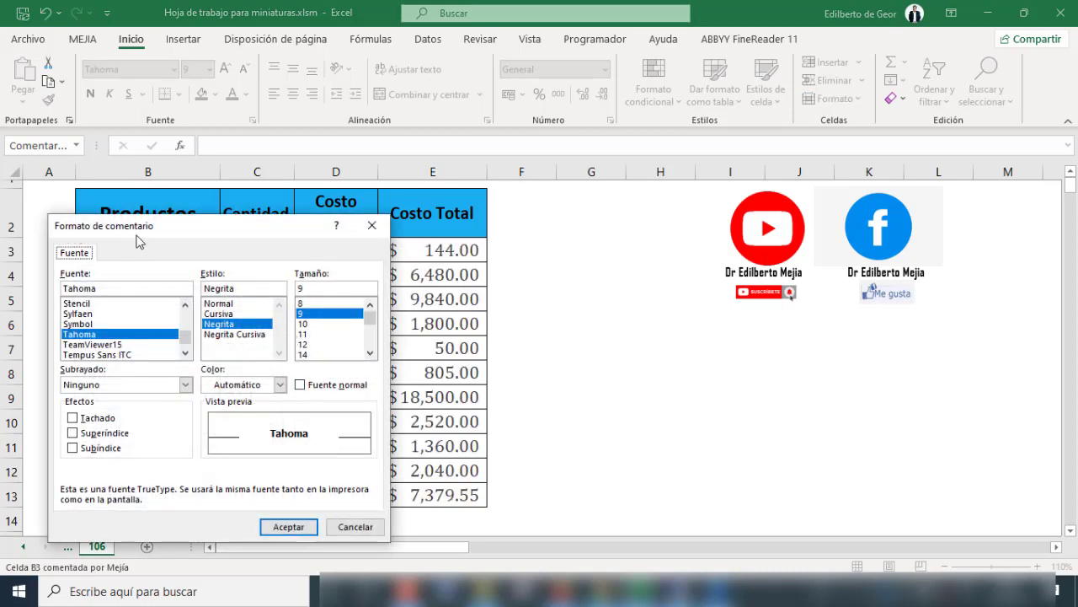
{"action": "left_click", "coordinate": [354, 527]}
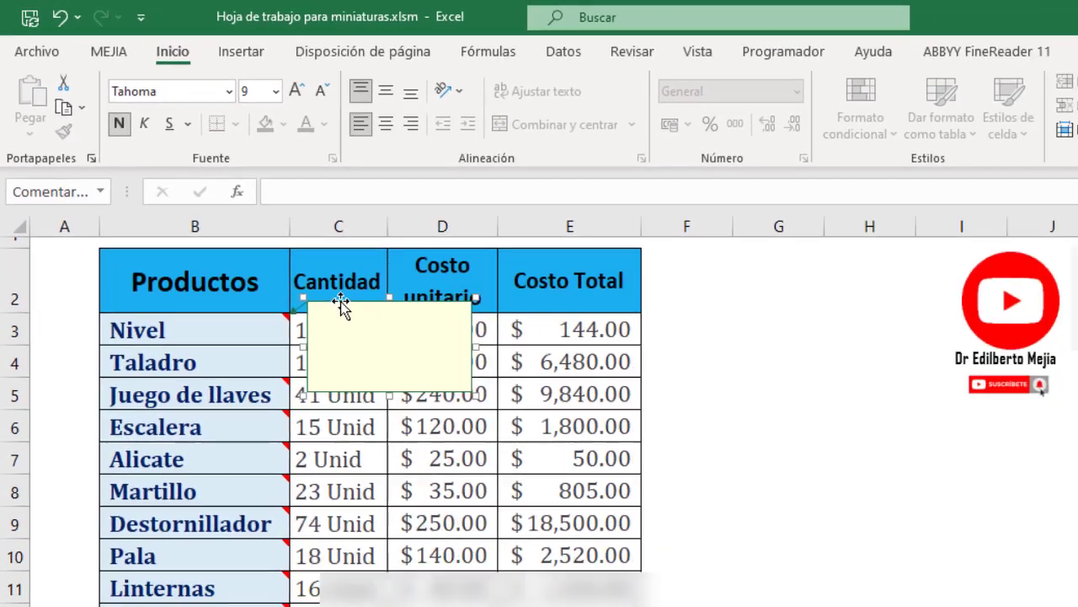
{"action": "right_click", "coordinate": [259, 229]}
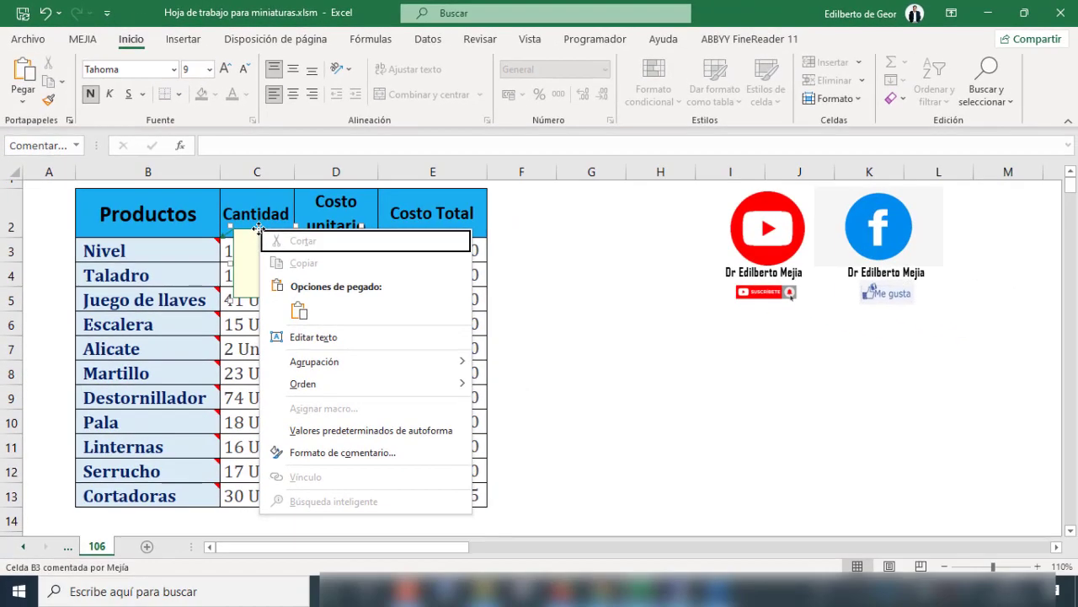
{"action": "left_click", "coordinate": [340, 455]}
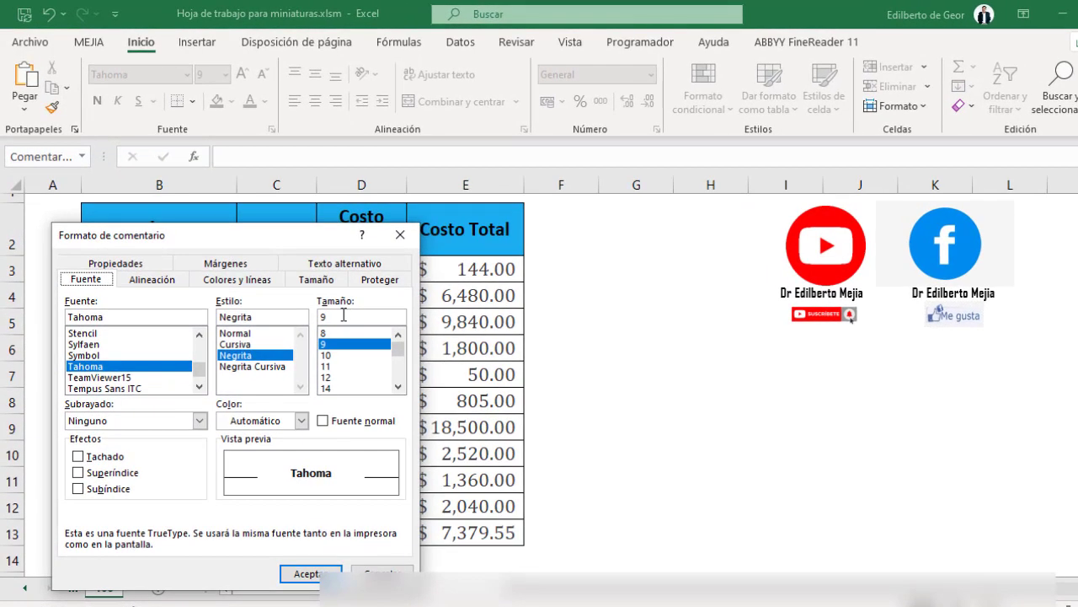
- From Colores y líneas, reach the Imagen tab of the fill's Efectos de relleno dialog
{"action": "left_click", "coordinate": [248, 280]}
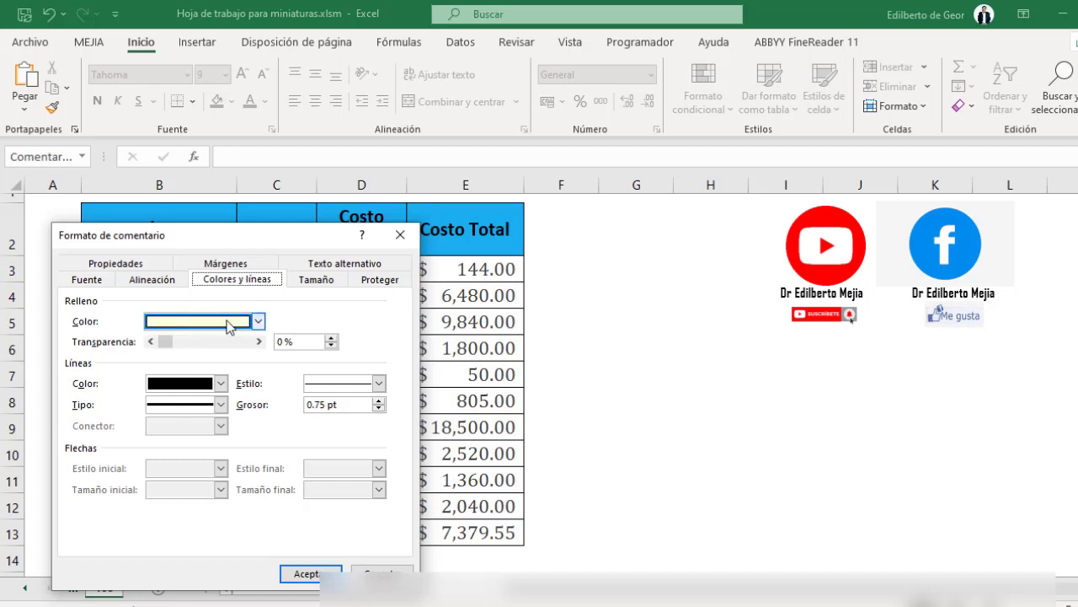
{"action": "left_click", "coordinate": [259, 321]}
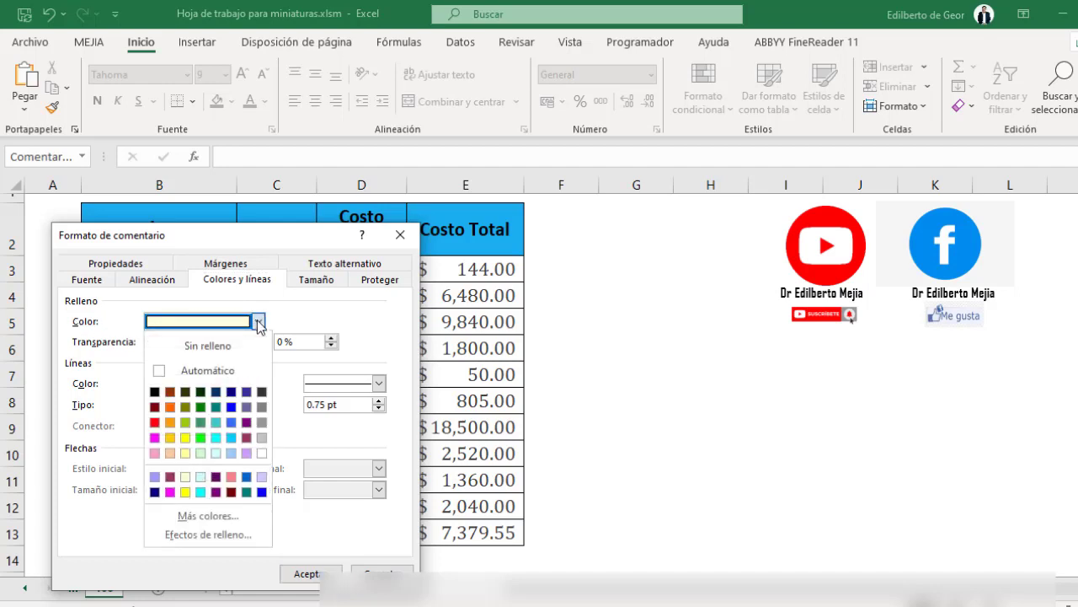
{"action": "left_click", "coordinate": [211, 535]}
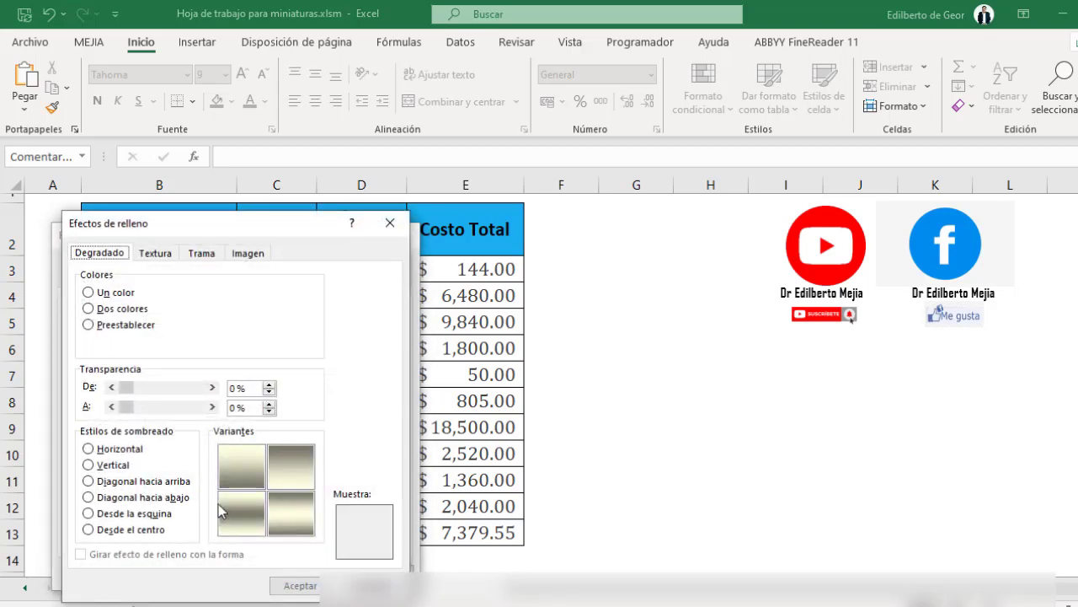
{"action": "left_click", "coordinate": [154, 253]}
{"action": "left_click", "coordinate": [203, 254]}
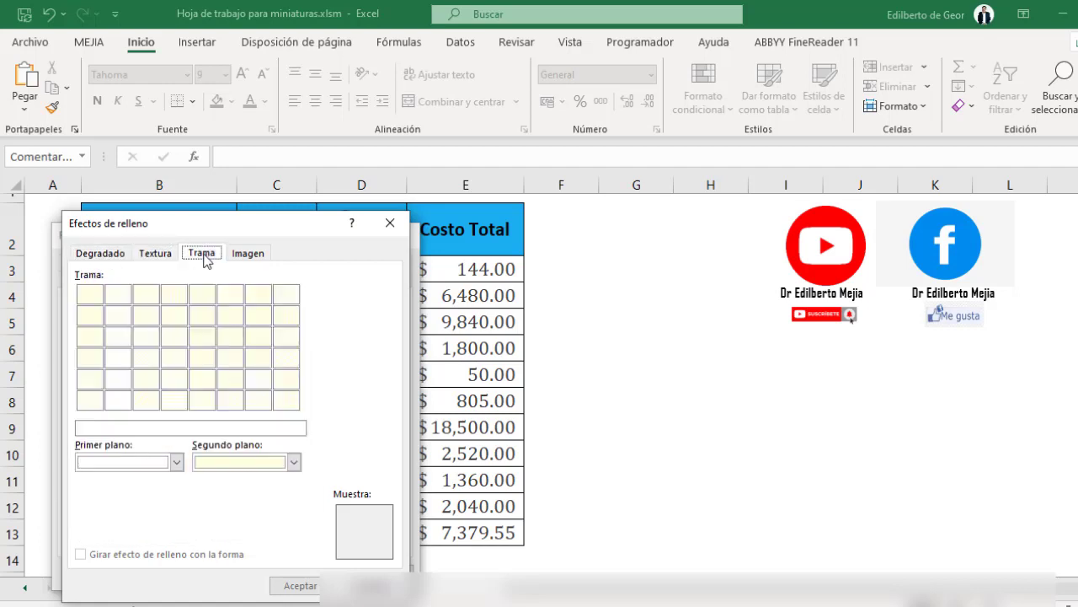
{"action": "left_click", "coordinate": [248, 256]}
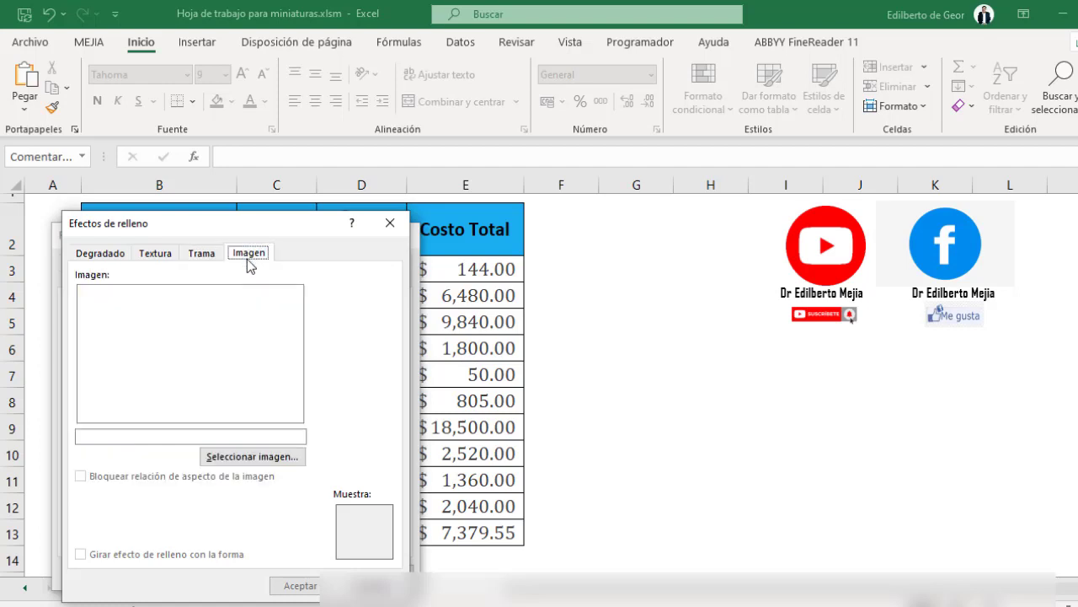
- Fill the Nivel comment with the picture 01 Nivel.jpg and confirm both dialogs
{"action": "left_click", "coordinate": [268, 457]}
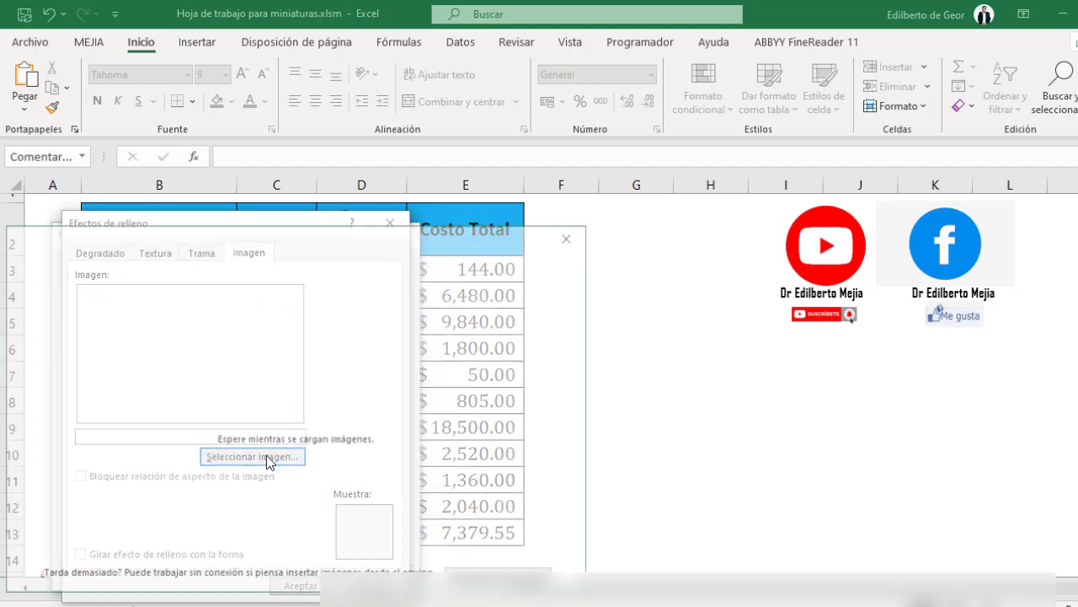
{"action": "left_click", "coordinate": [142, 321]}
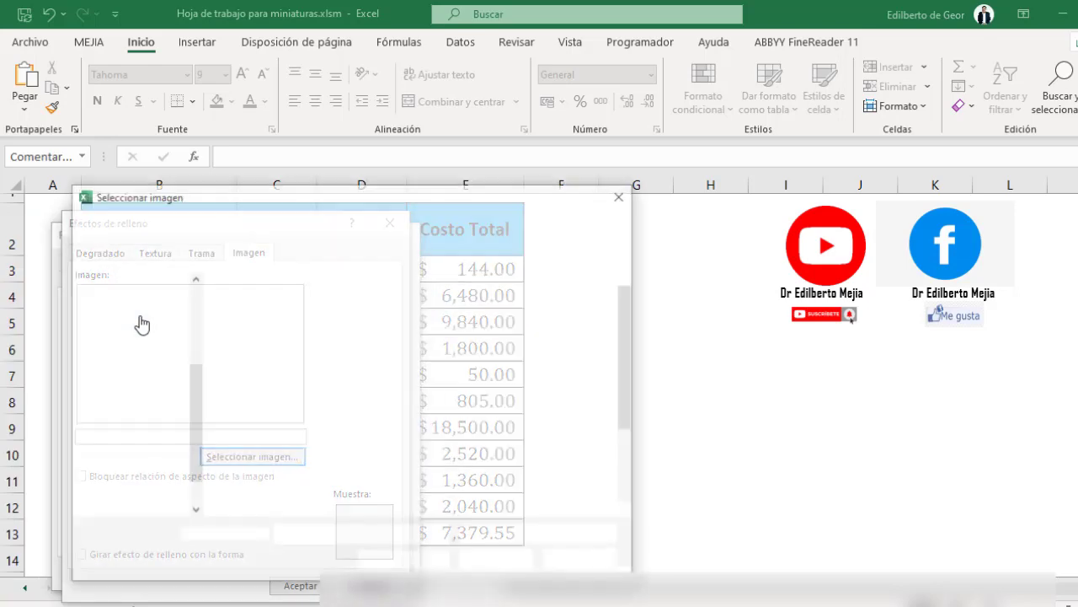
{"action": "left_click", "coordinate": [261, 324]}
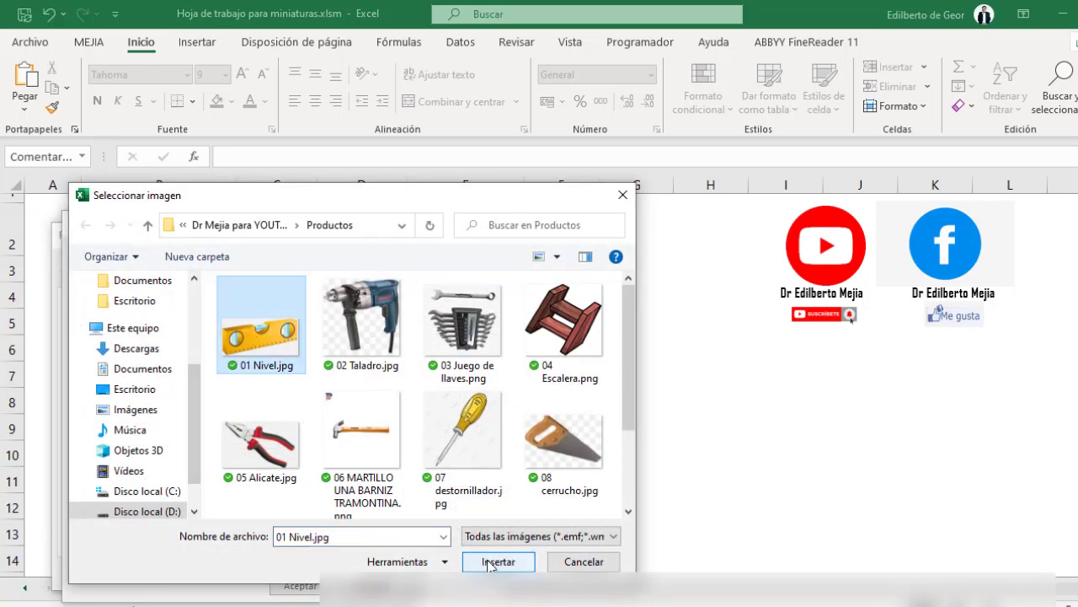
{"action": "left_click", "coordinate": [497, 561]}
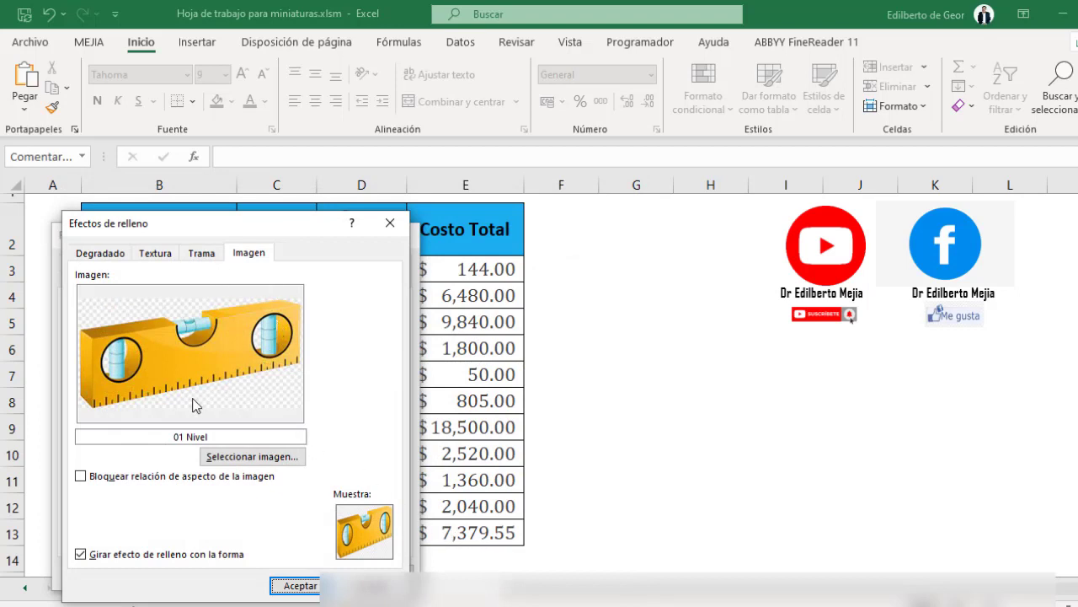
{"action": "left_click", "coordinate": [308, 580]}
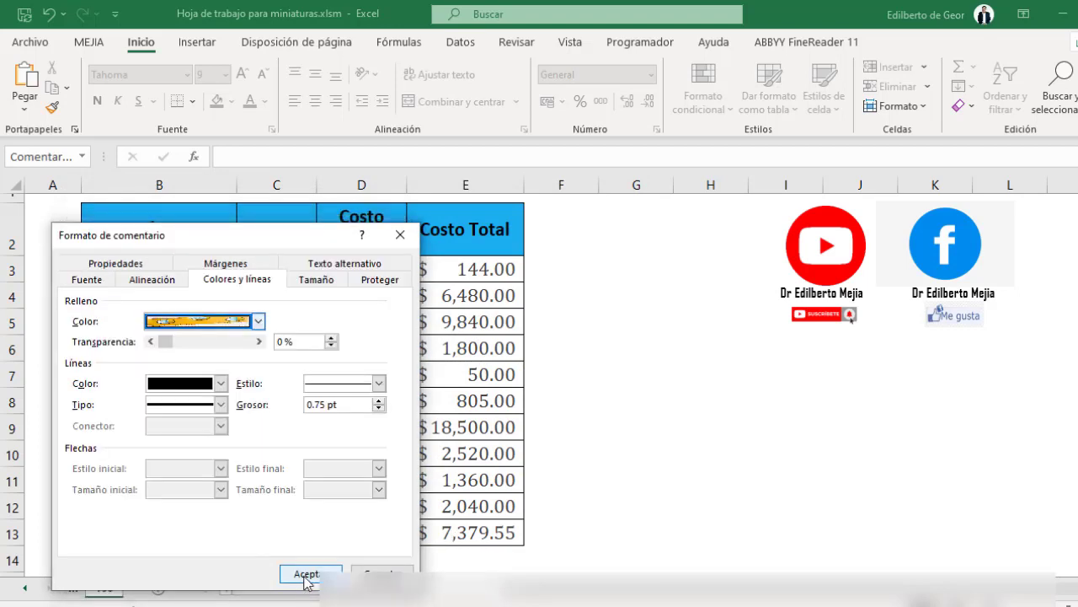
{"action": "left_click", "coordinate": [306, 580]}
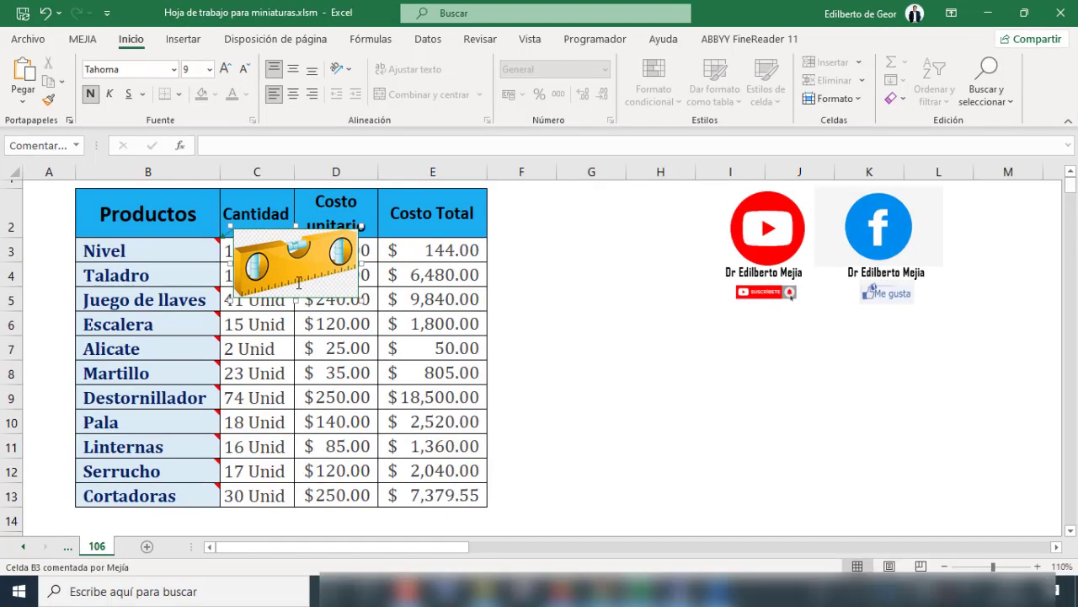
- Leave editing of the Nivel comment with Esc
{"action": "key", "text": "Escape"}
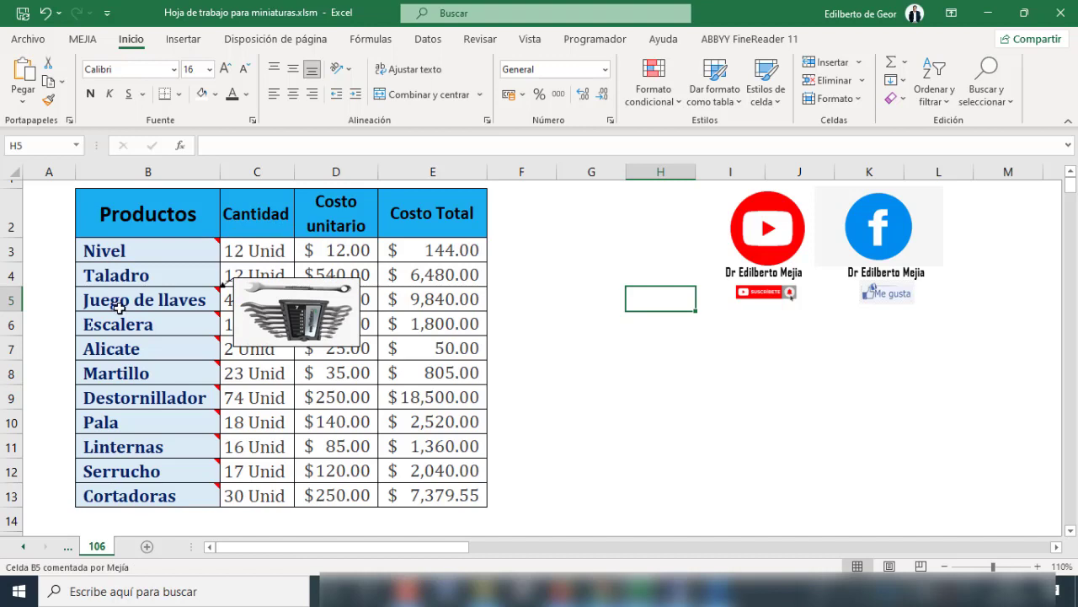
{"action": "mouse_move", "coordinate": [122, 323]}
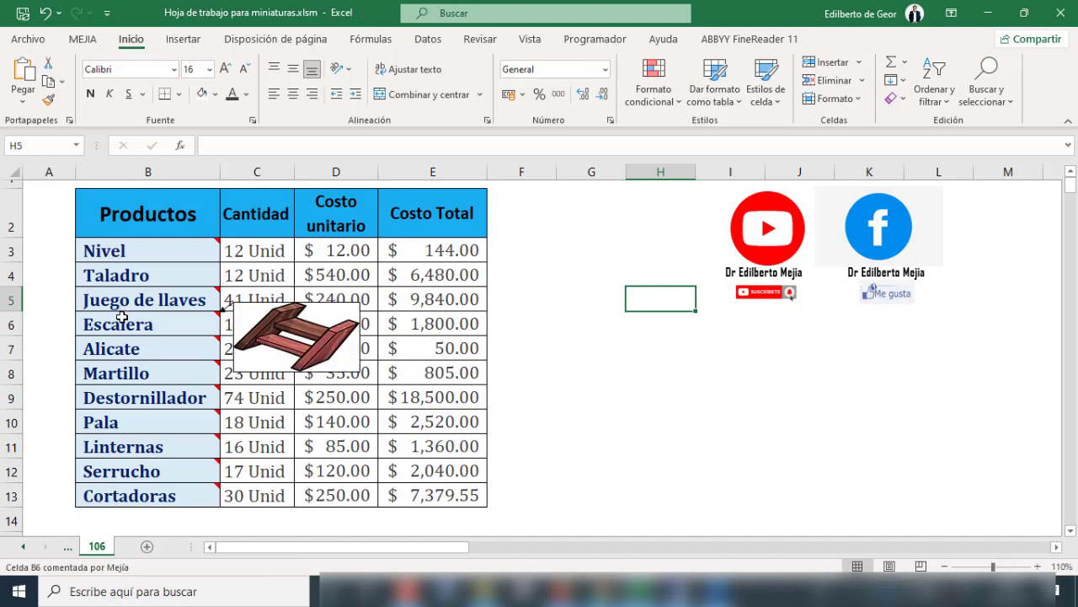
- Add an author-free comment to Taladro cell B4 and open its Formato de comentario dialog
{"action": "left_click", "coordinate": [145, 275]}
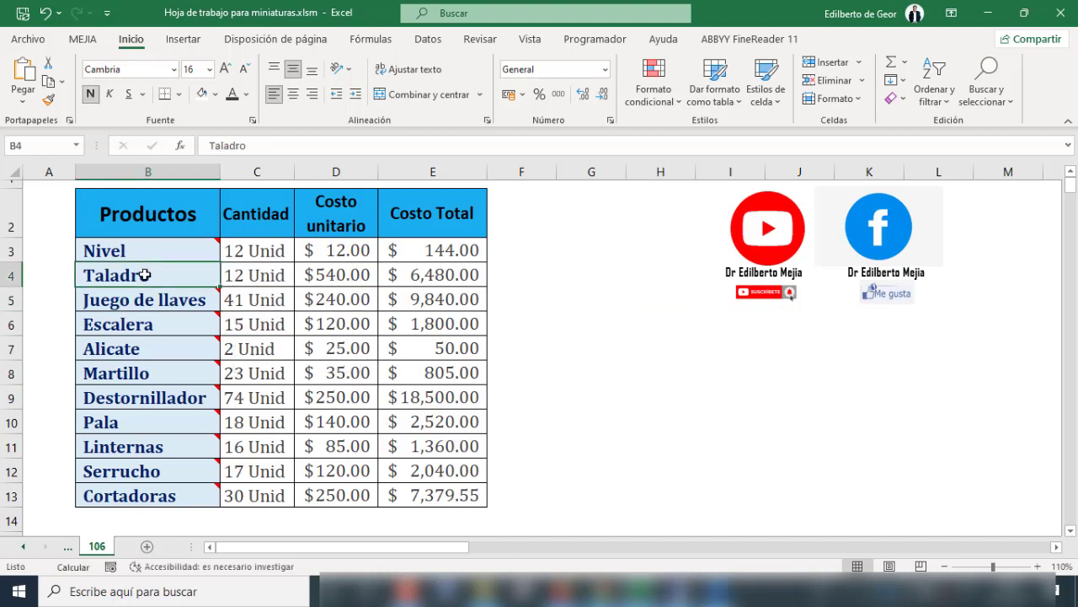
{"action": "right_click", "coordinate": [144, 275]}
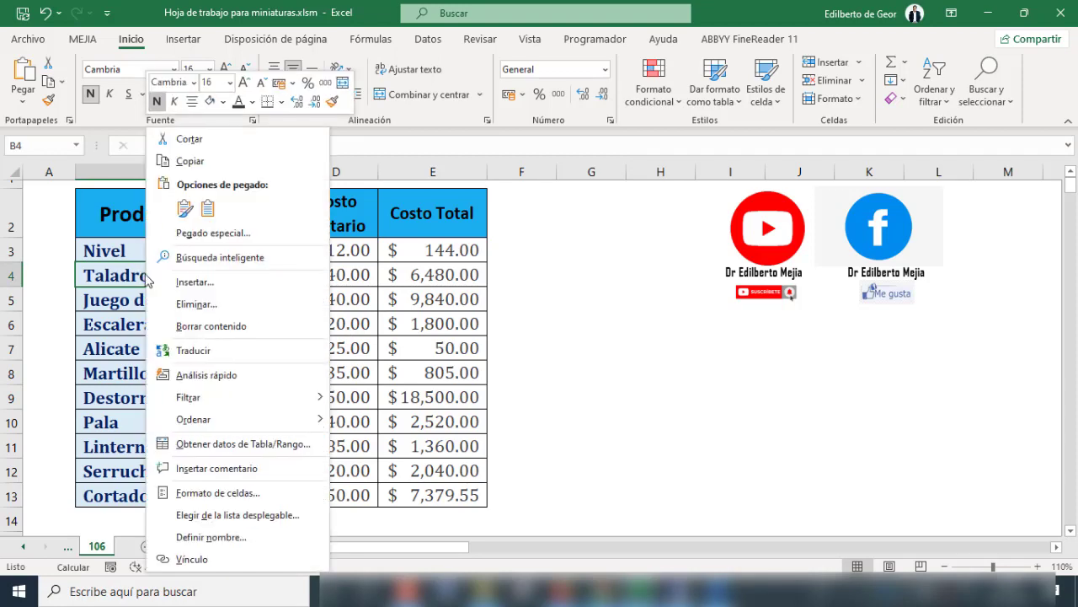
{"action": "left_click", "coordinate": [224, 468]}
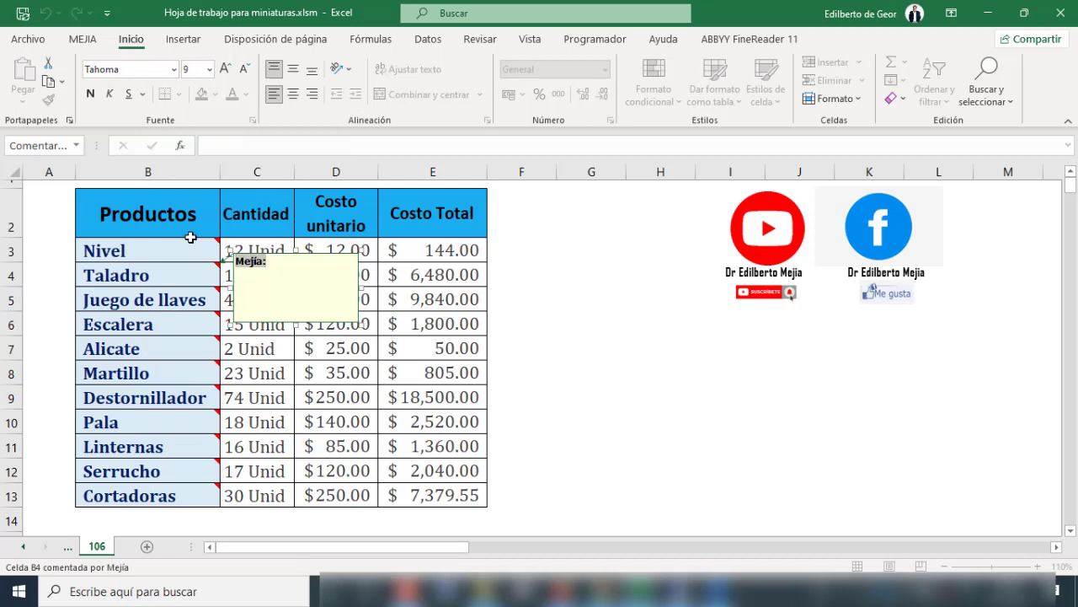
{"action": "key", "text": "BackSpace"}
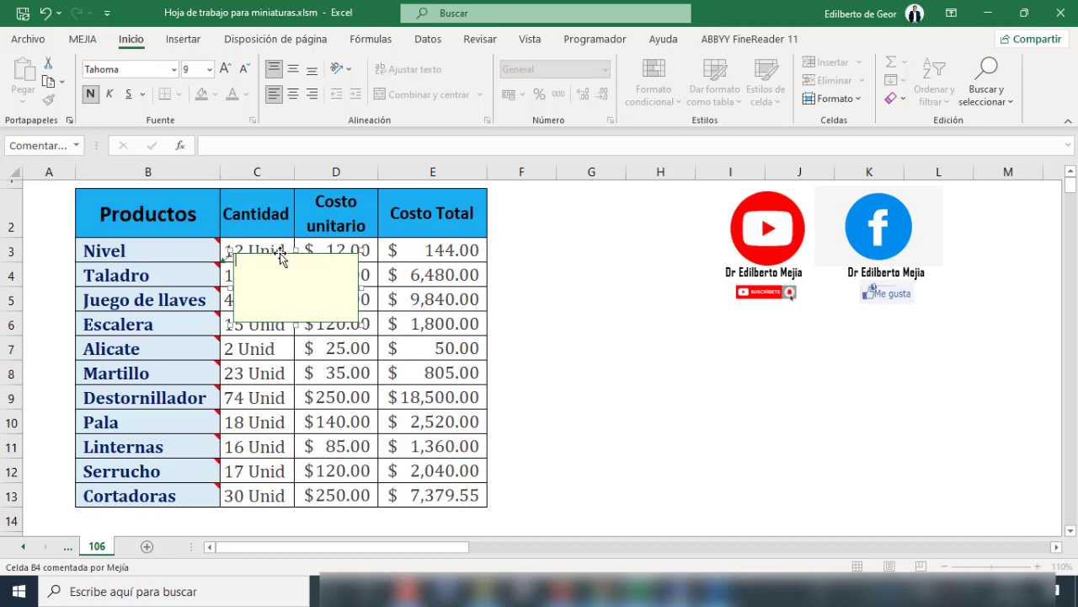
{"action": "right_click", "coordinate": [281, 255]}
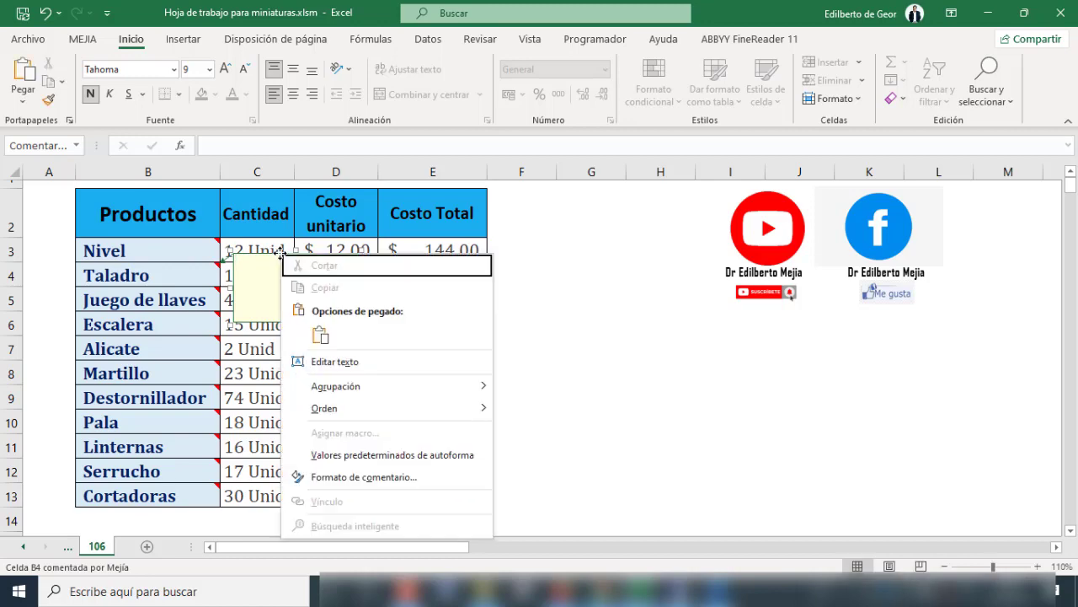
{"action": "left_click", "coordinate": [355, 474]}
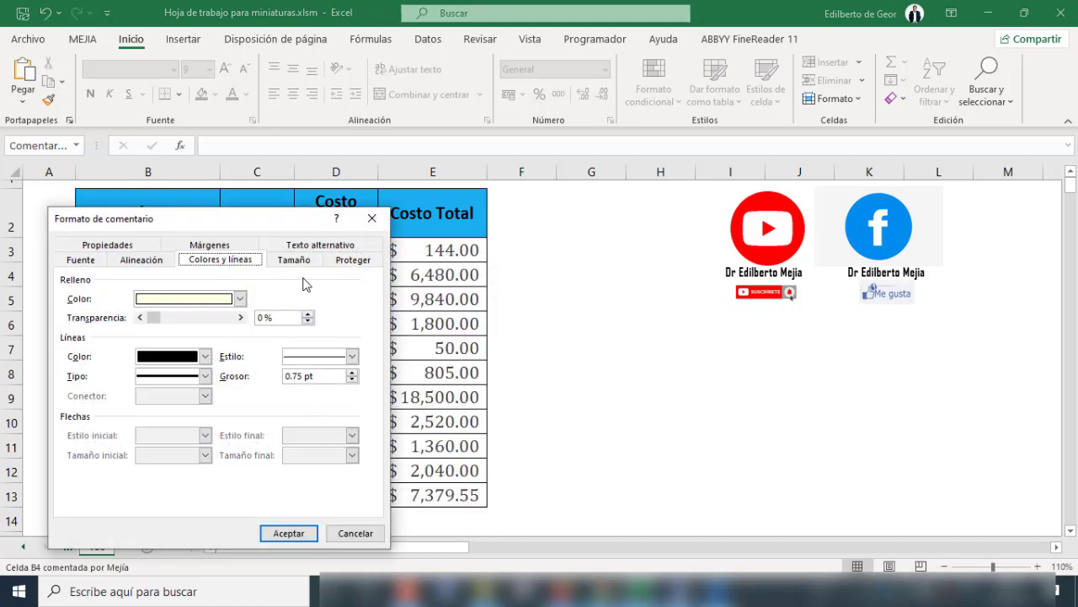
- Fill the Taladro comment with the picture 02 Taladro.jpg and confirm both dialogs
{"action": "left_click", "coordinate": [240, 298]}
{"action": "left_click", "coordinate": [199, 503]}
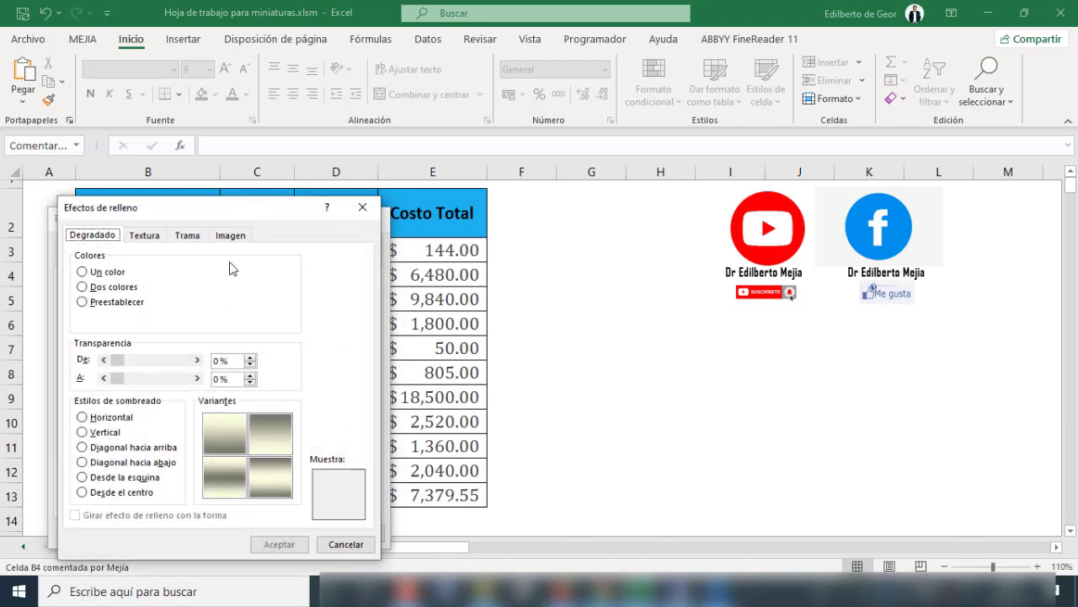
{"action": "left_click", "coordinate": [233, 237]}
{"action": "left_click", "coordinate": [253, 426]}
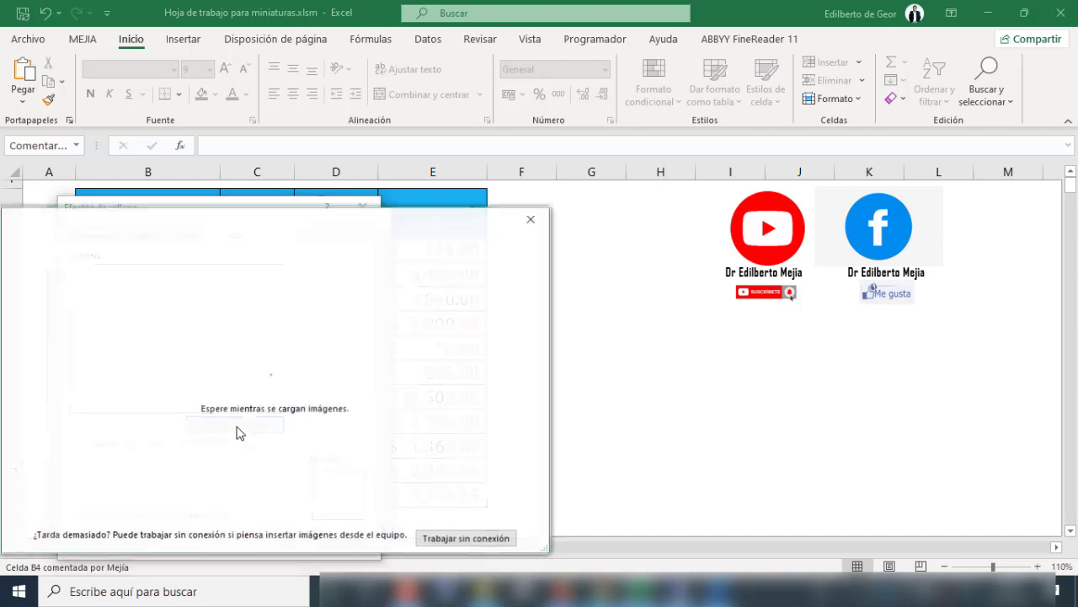
{"action": "left_click", "coordinate": [118, 313]}
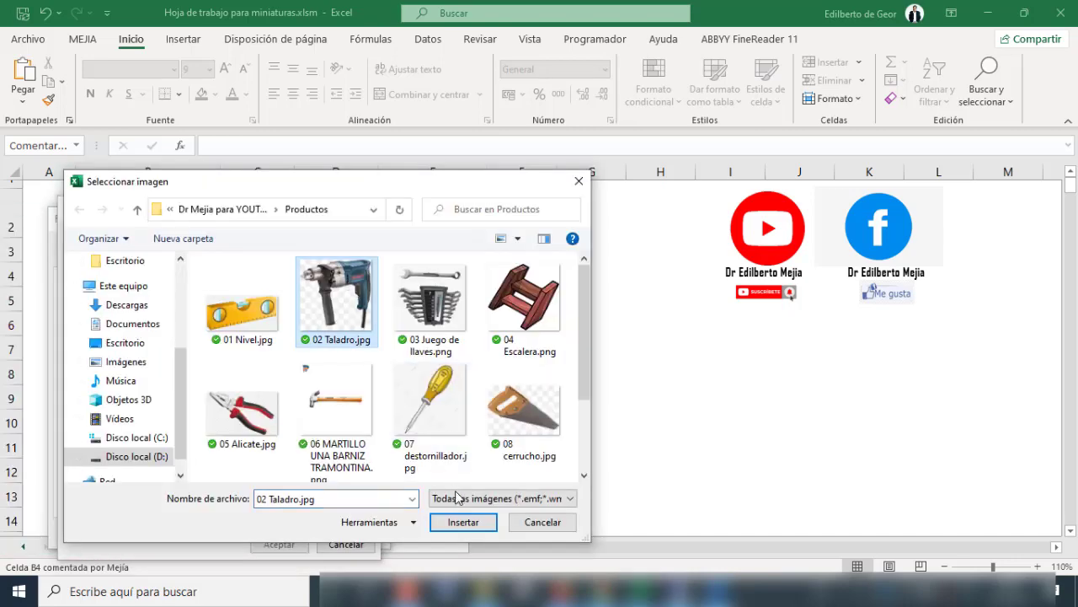
{"action": "left_click", "coordinate": [470, 526]}
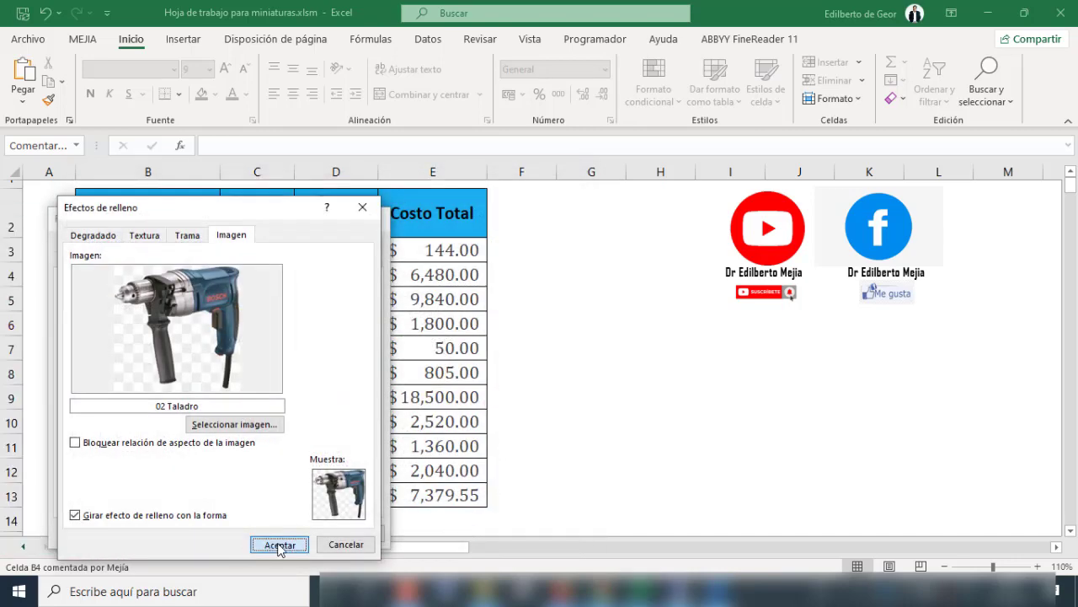
{"action": "left_click", "coordinate": [279, 544]}
{"action": "left_click", "coordinate": [289, 533]}
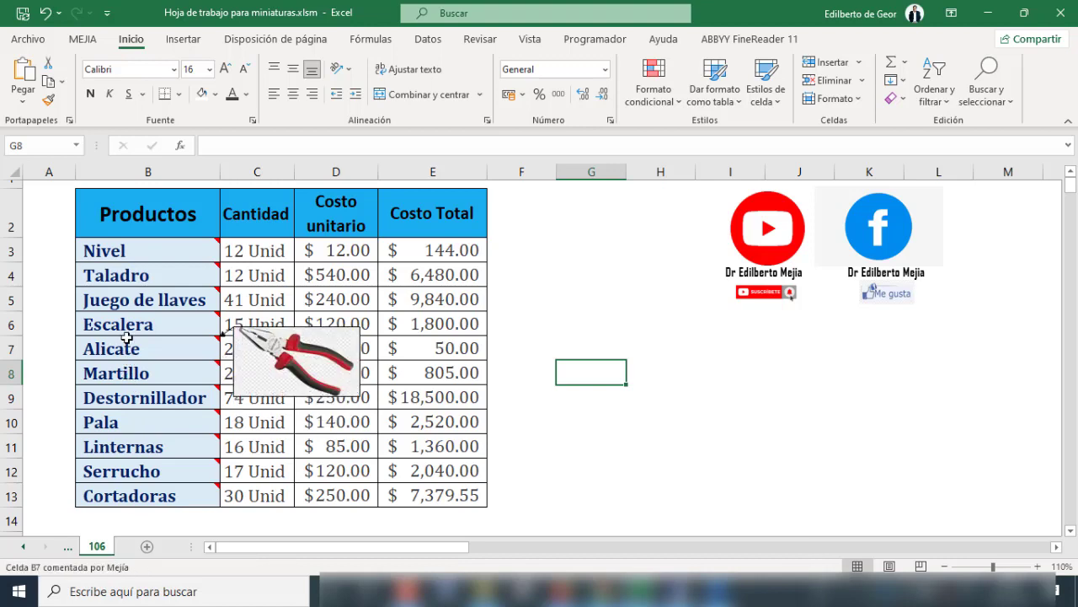
{"action": "mouse_move", "coordinate": [130, 302]}
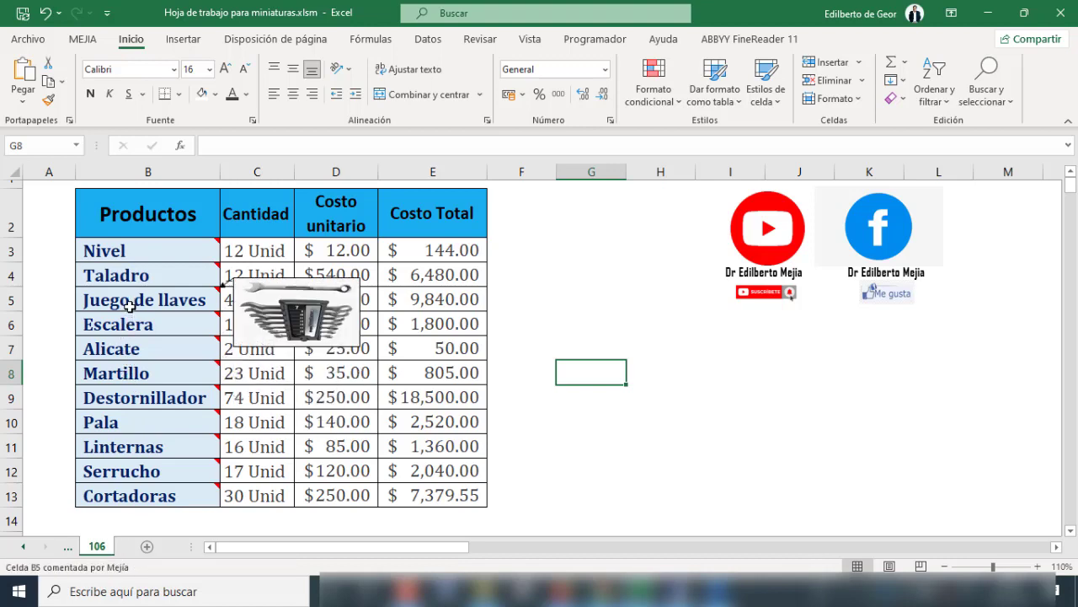
{"action": "left_click", "coordinate": [549, 403]}
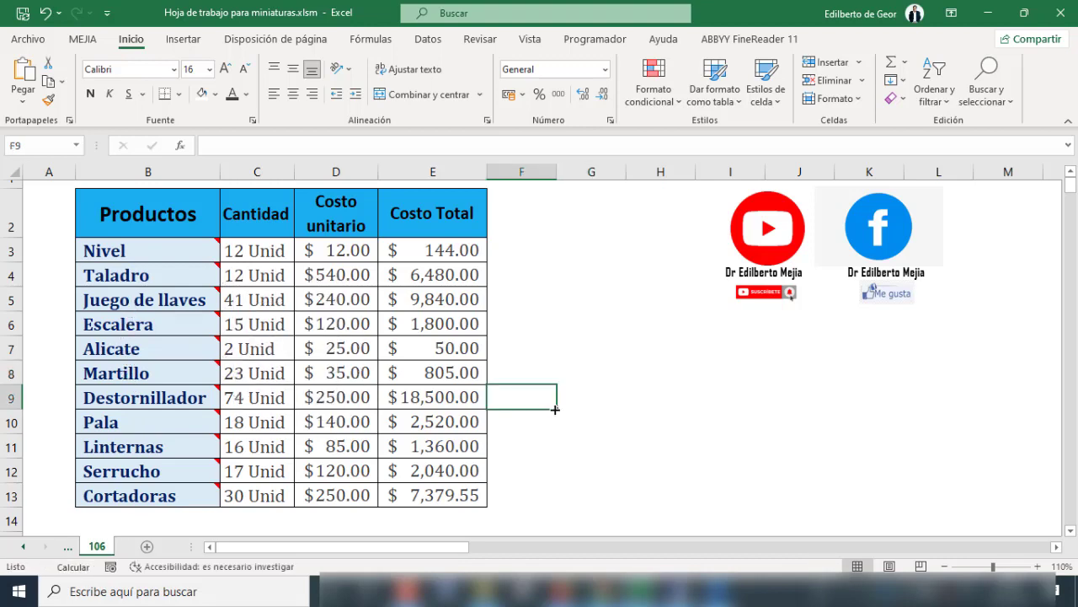